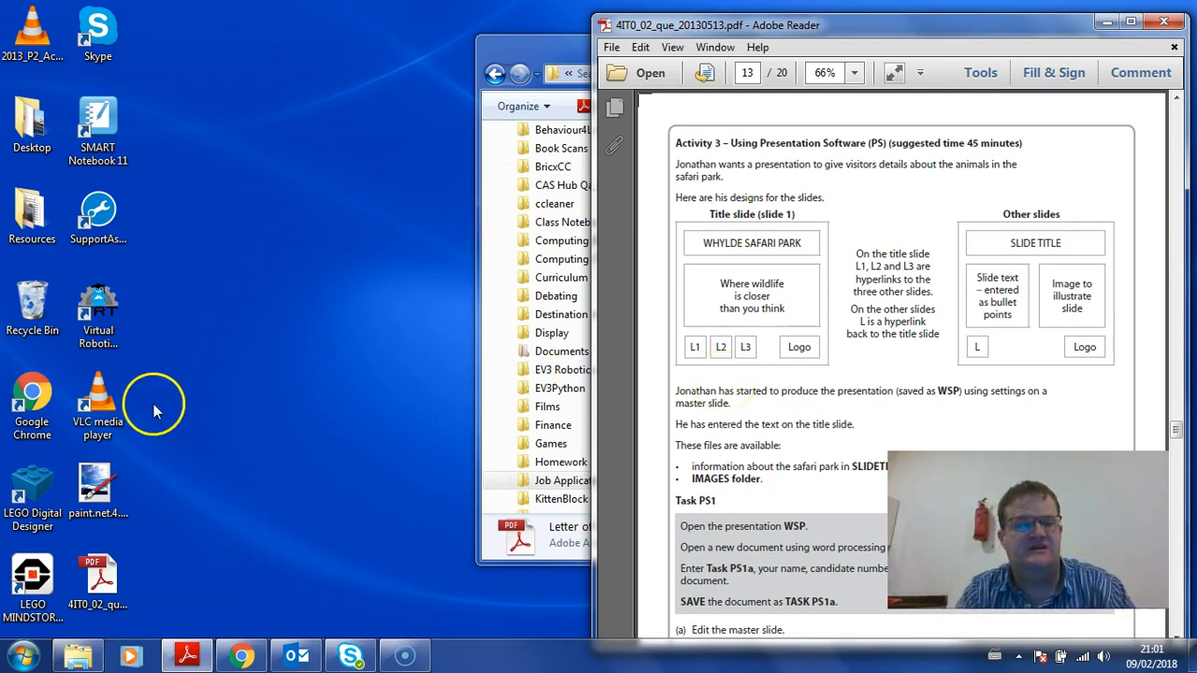
Open the Resources folder of task files from the desktop
{"action": "double_click", "coordinate": [31, 206]}
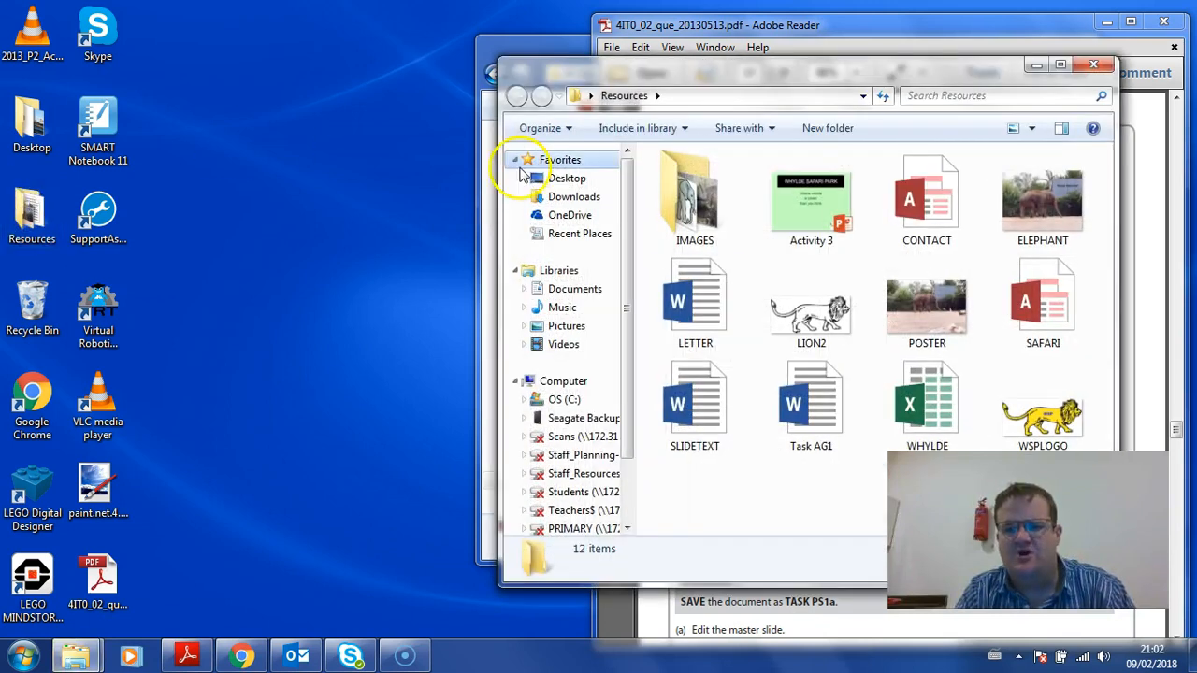
Bring the Resources window forward and move it up and left to reach the WSP file
{"action": "left_click", "coordinate": [777, 515]}
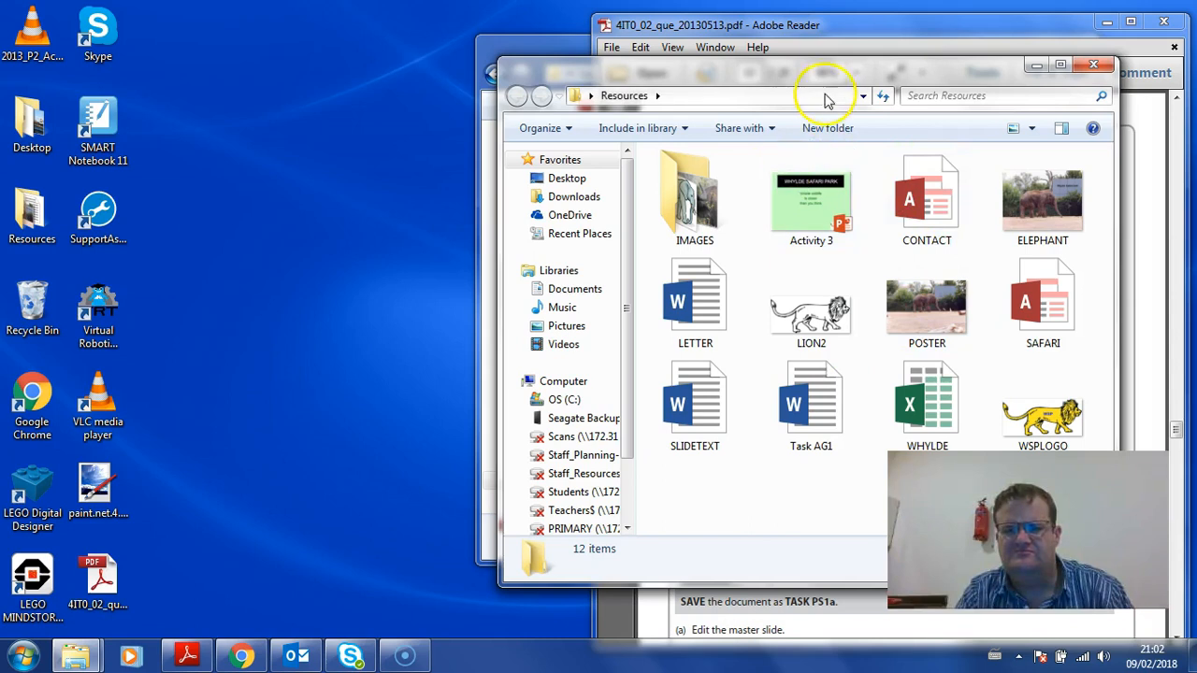
{"action": "left_click_drag", "start_coordinate": [800, 77], "coordinate": [574, 61]}
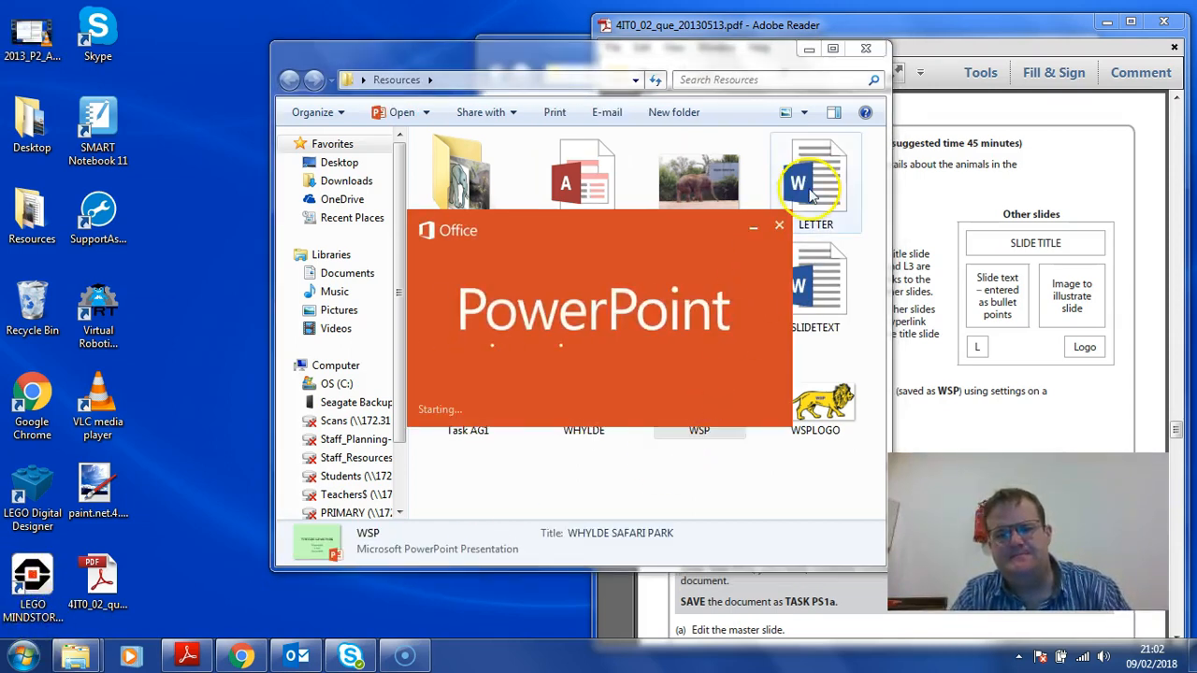
Place the WSP window near the top beside the PDF scrolled to Task PS1, then open Start
{"action": "left_click", "coordinate": [810, 49]}
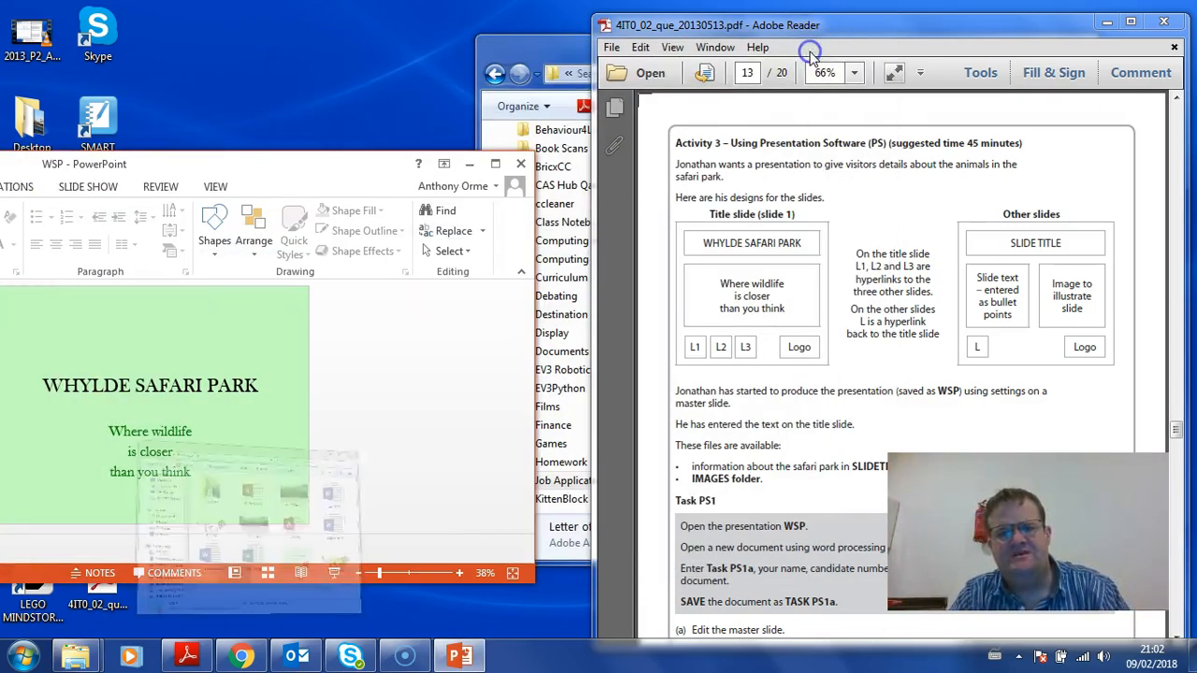
{"action": "left_click_drag", "start_coordinate": [361, 174], "coordinate": [472, 38]}
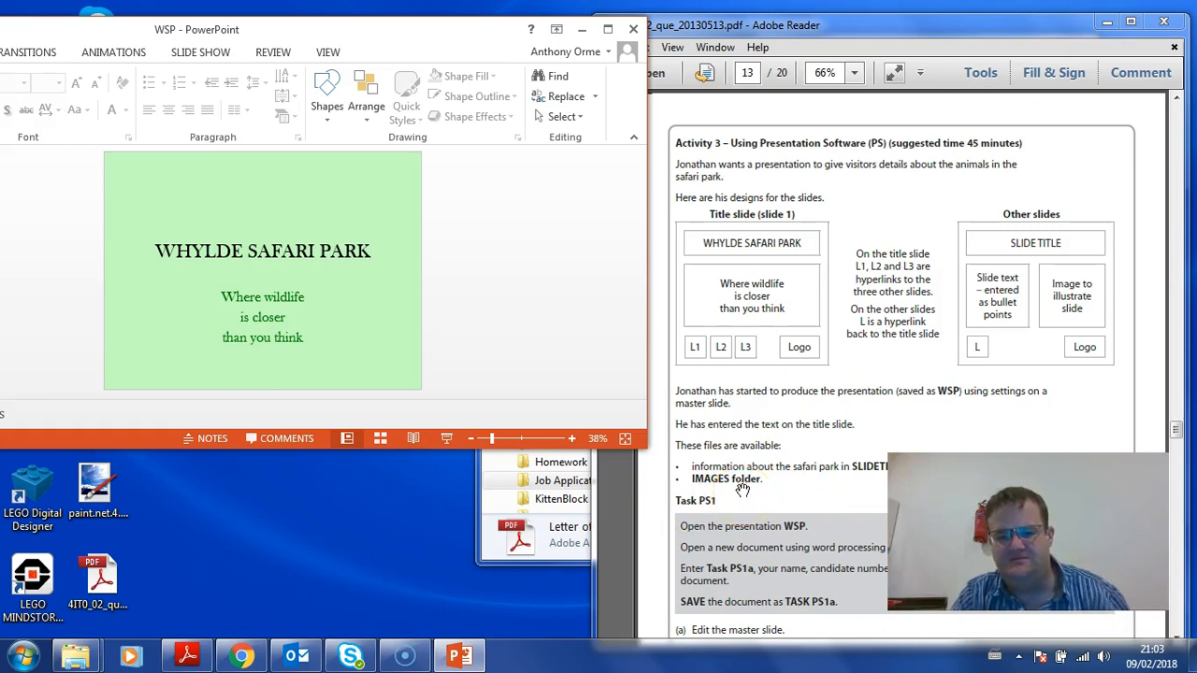
{"action": "left_click", "coordinate": [786, 510]}
{"action": "scroll", "coordinate": [790, 299], "scroll_direction": "down", "scroll_amount": 5}
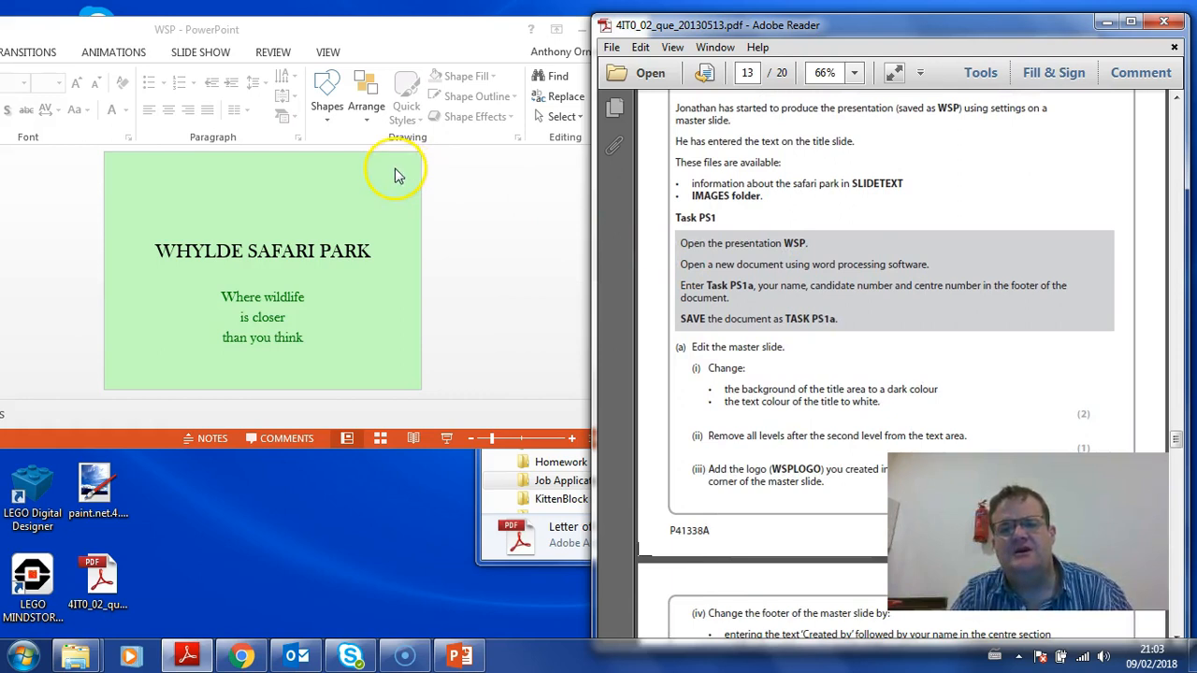
{"action": "mouse_move", "coordinate": [284, 27]}
{"action": "left_mouse_down"}
{"action": "mouse_move", "coordinate": [338, 27]}
{"action": "mouse_move", "coordinate": [270, 32]}
{"action": "left_mouse_up"}
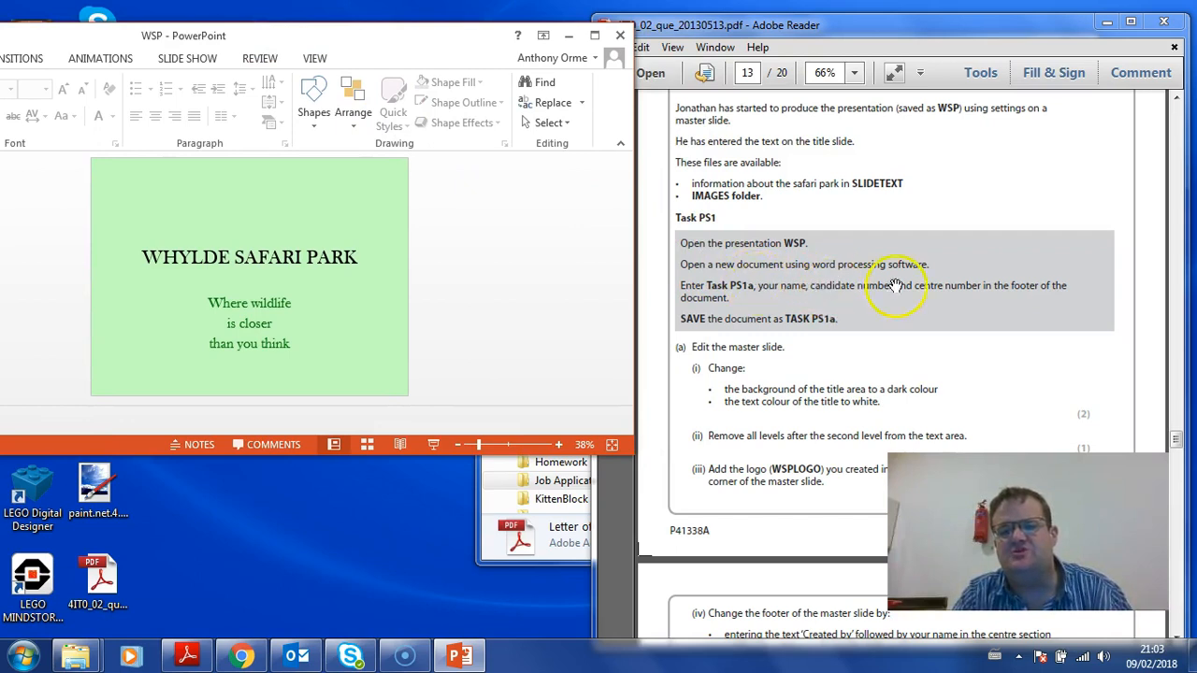
{"action": "left_click", "coordinate": [22, 657]}
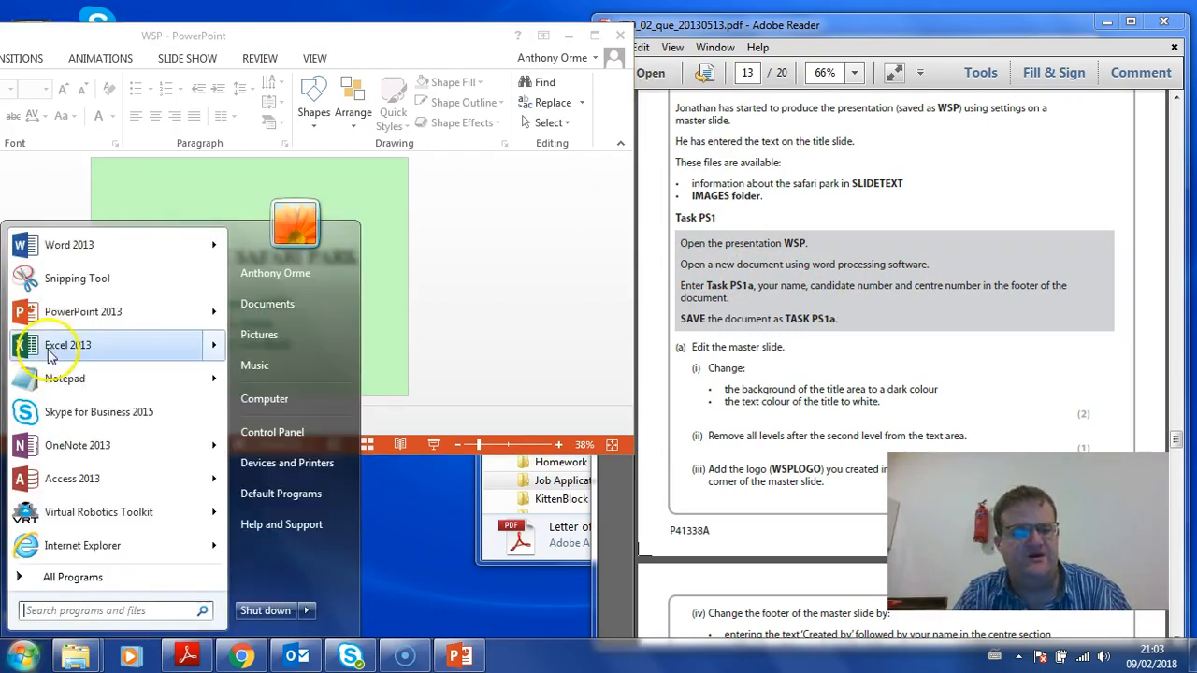
Launch Word 2013, create a blank document, and snap it to the screen's left half
{"action": "left_click", "coordinate": [68, 246]}
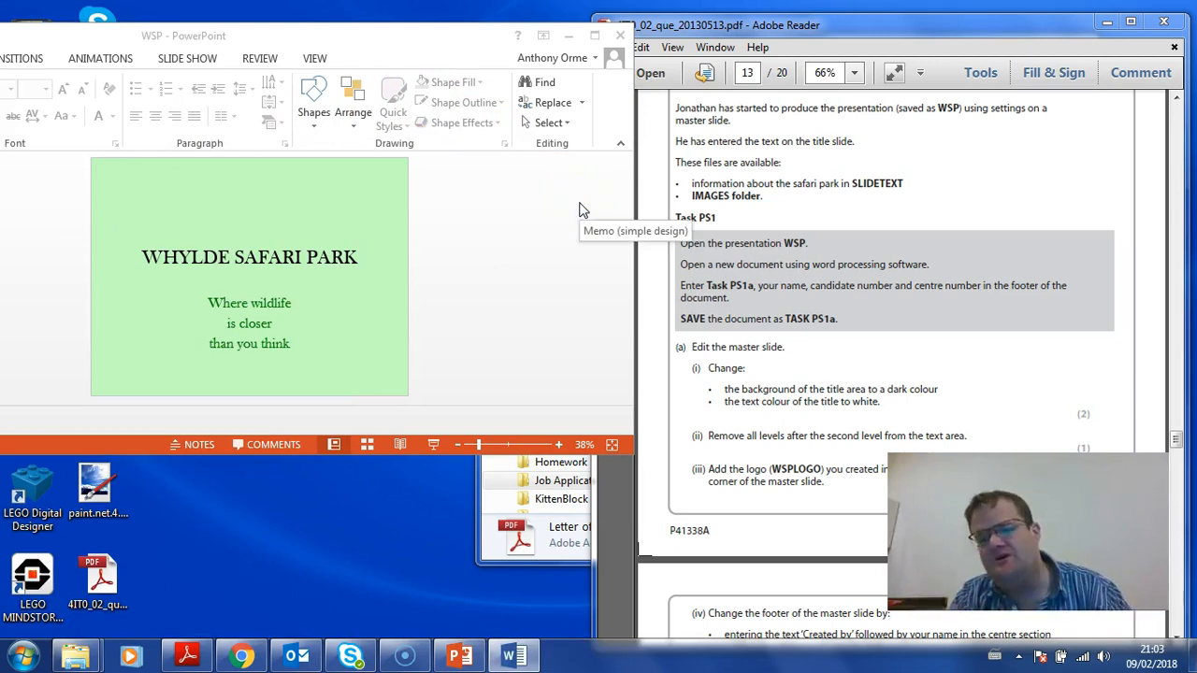
{"action": "left_click", "coordinate": [511, 653]}
{"action": "left_click", "coordinate": [461, 350]}
{"action": "left_click", "coordinate": [510, 653]}
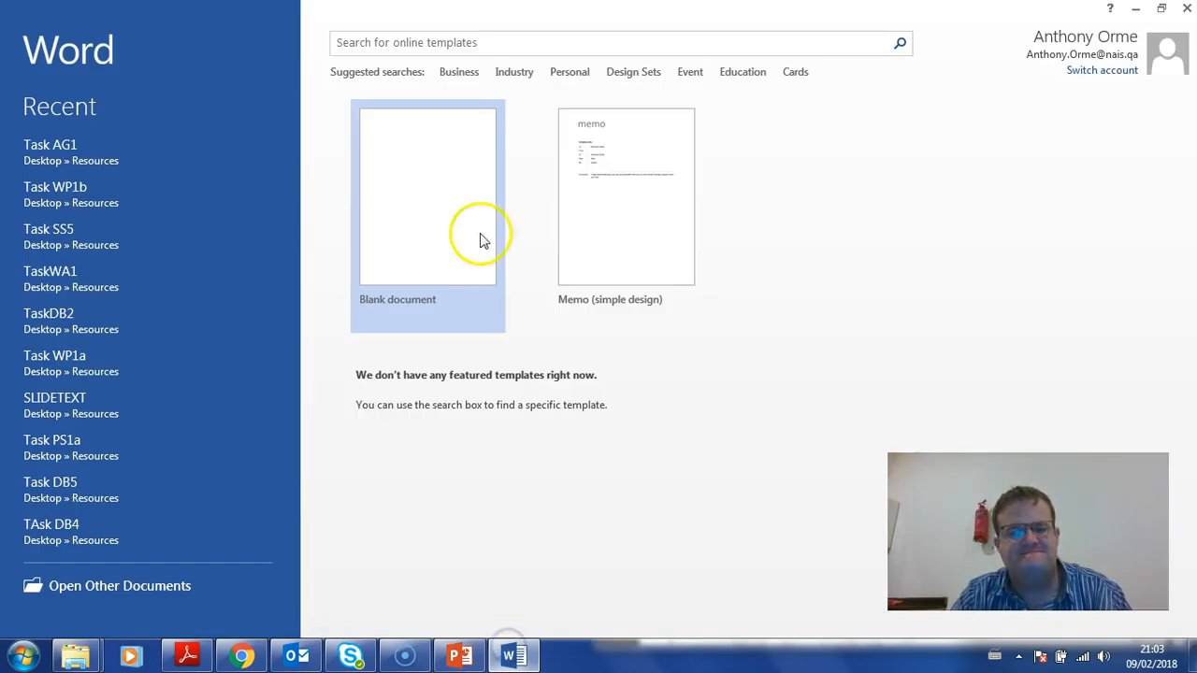
{"action": "left_click", "coordinate": [454, 130]}
{"action": "left_click_drag", "start_coordinate": [519, 14], "coordinate": [3, 98]}
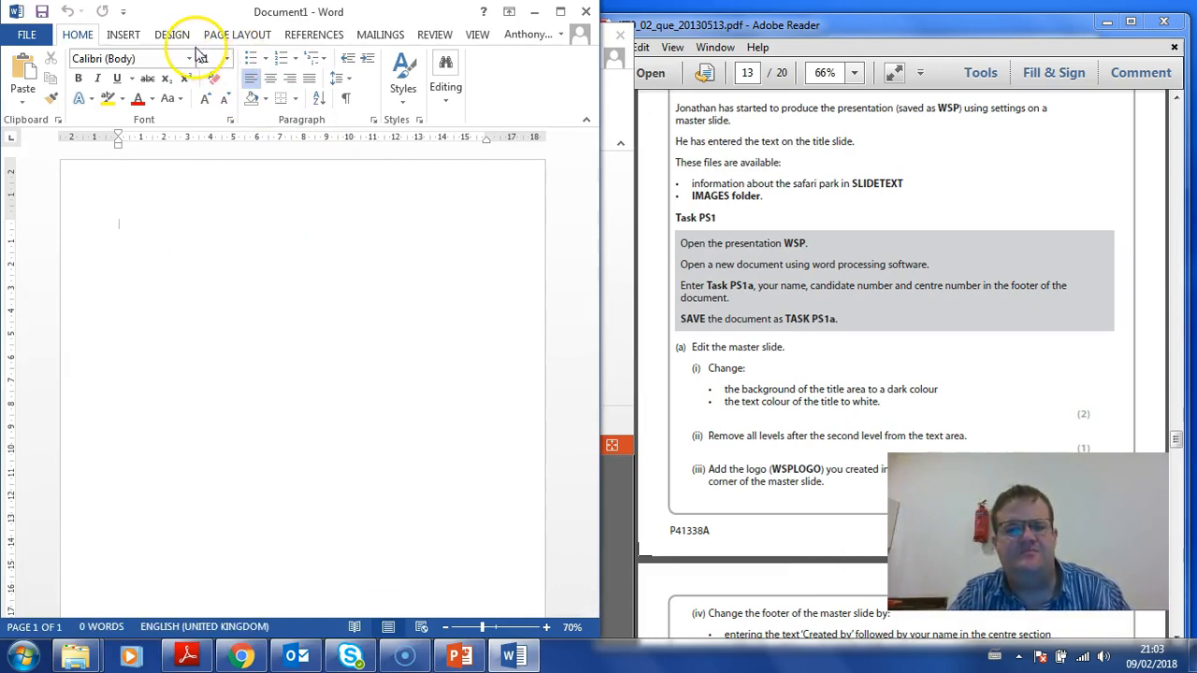
Insert a Blank (Three Columns) footer into the Word document
{"action": "left_click", "coordinate": [116, 34]}
{"action": "left_click", "coordinate": [450, 109]}
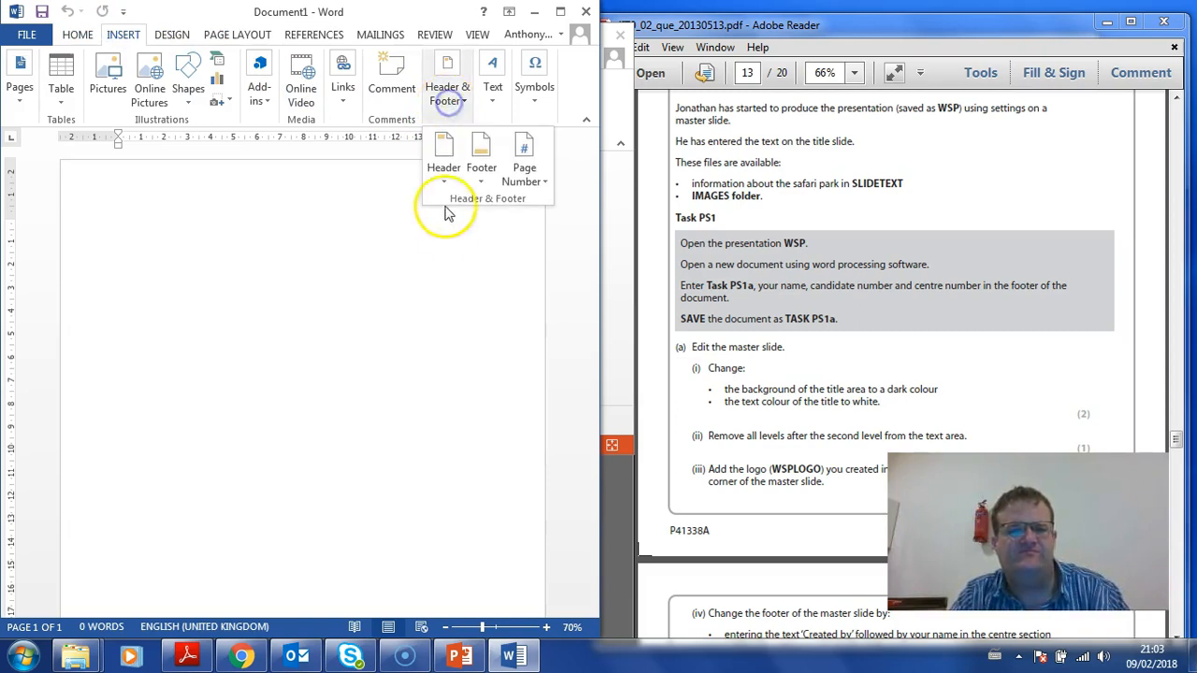
{"action": "left_click", "coordinate": [481, 169]}
{"action": "left_click", "coordinate": [524, 355]}
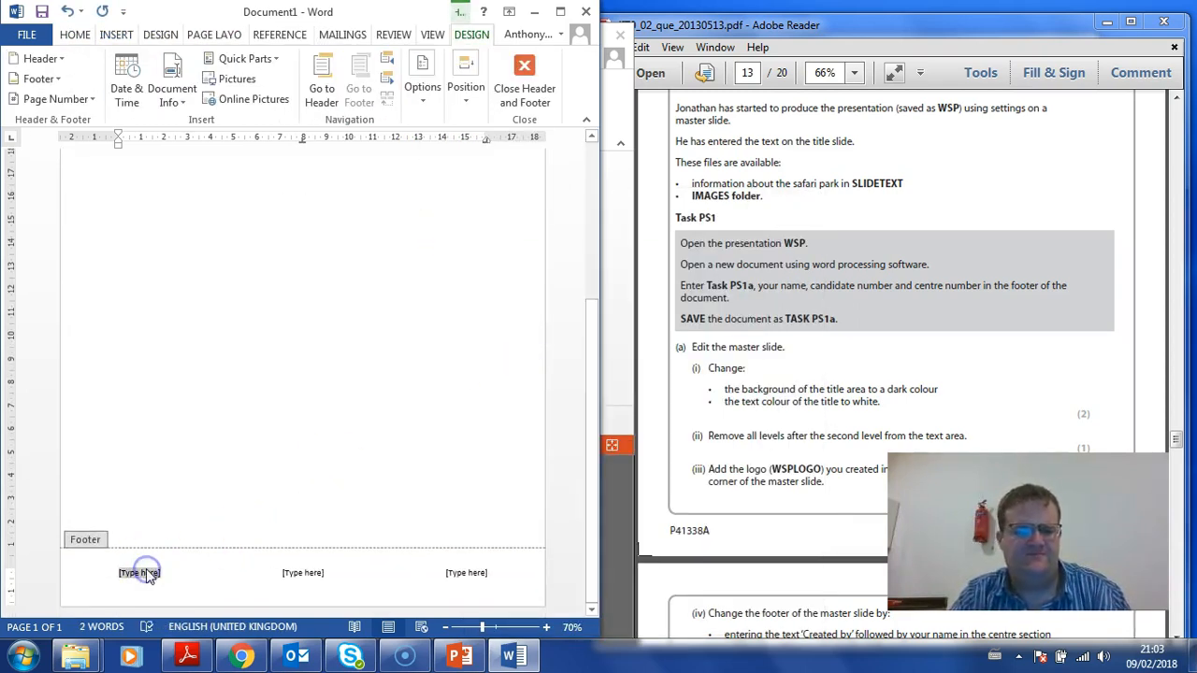
Type Task PS1a in the left footer field and the candidate's full name in another, then close the footer
{"action": "type", "text": "Task PS1a"}
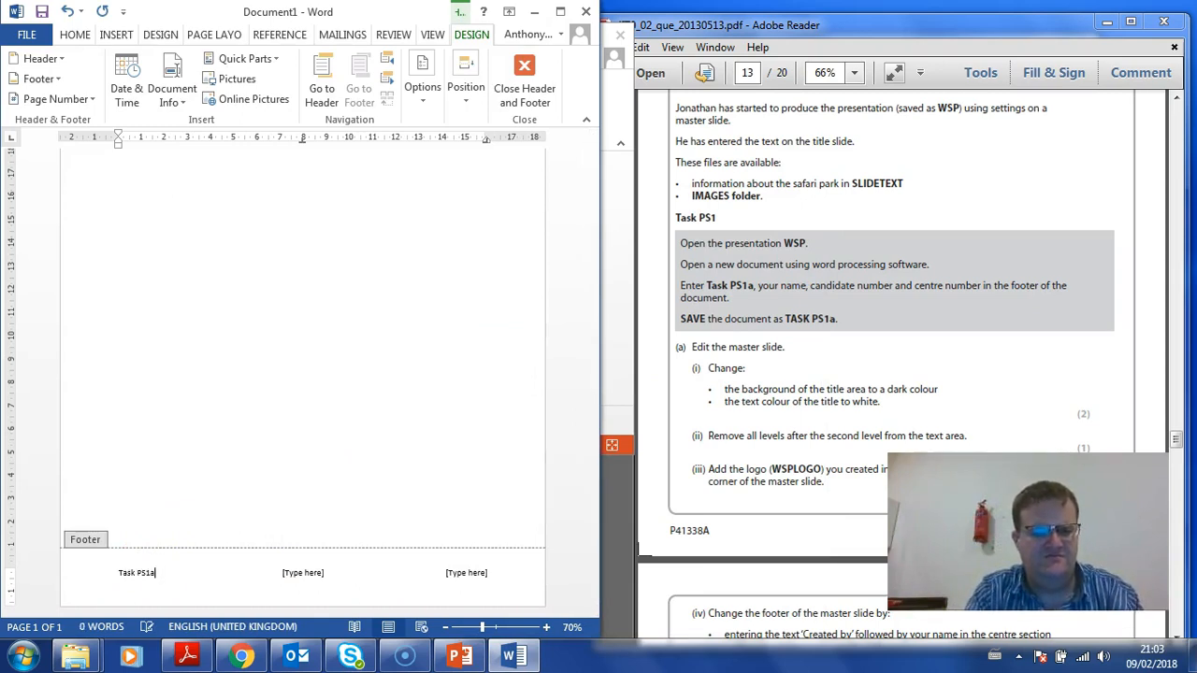
{"action": "left_click", "coordinate": [313, 588]}
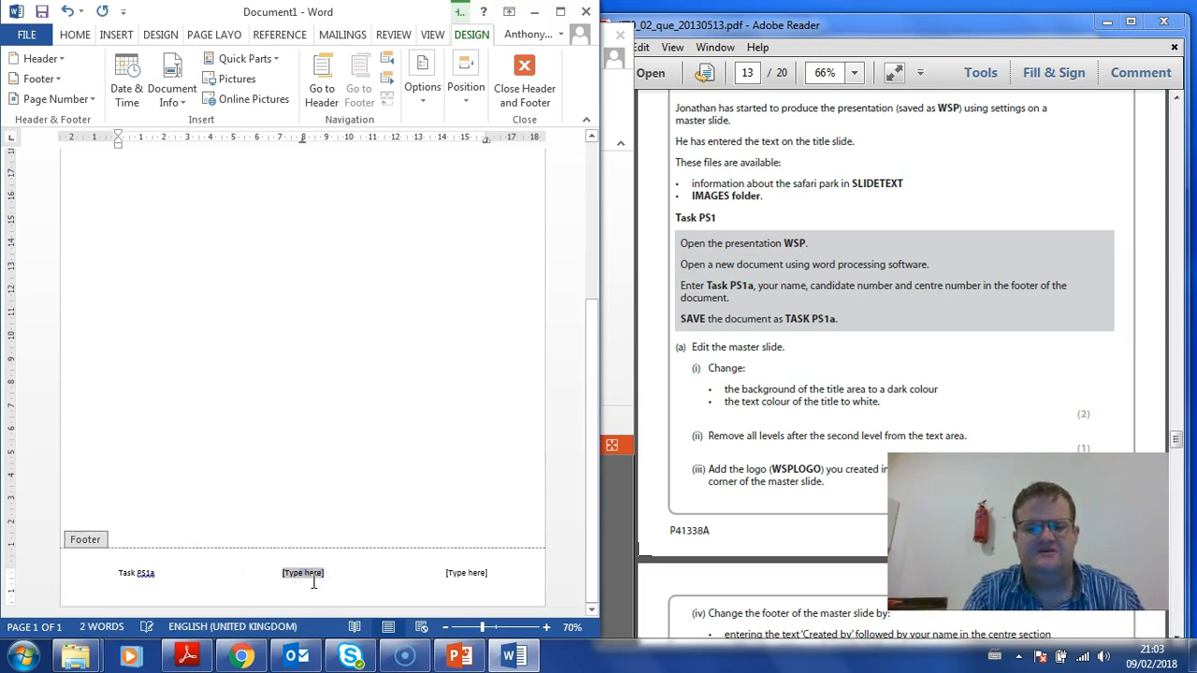
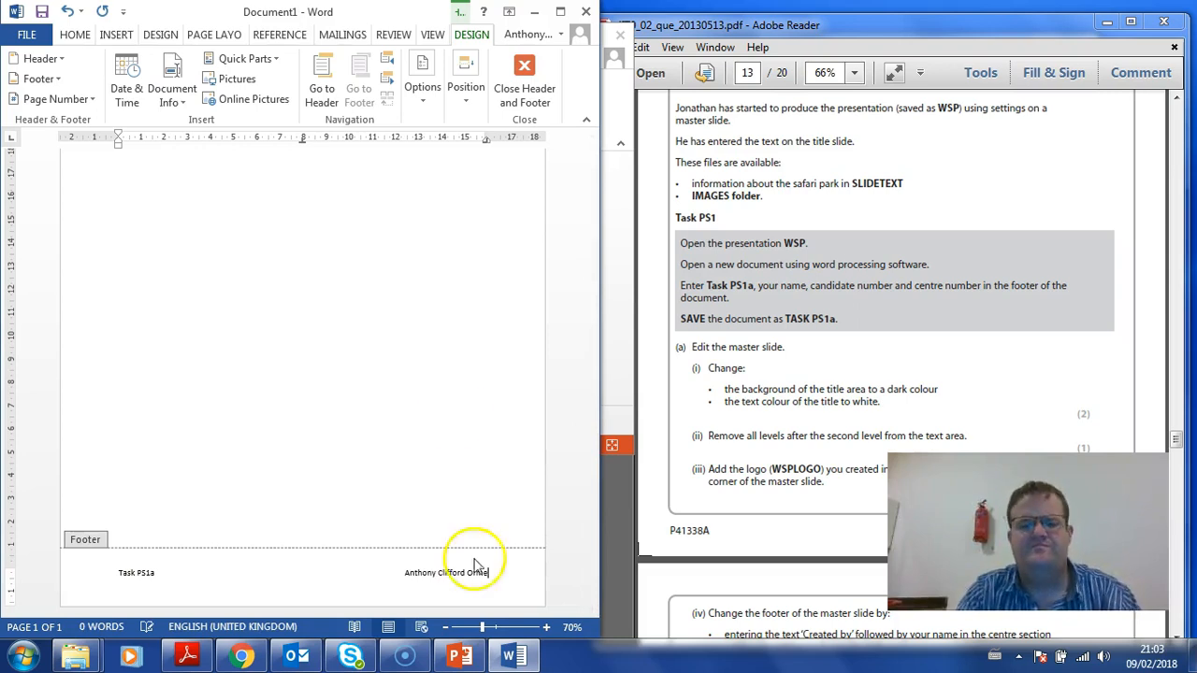
{"action": "double_click", "coordinate": [345, 288]}
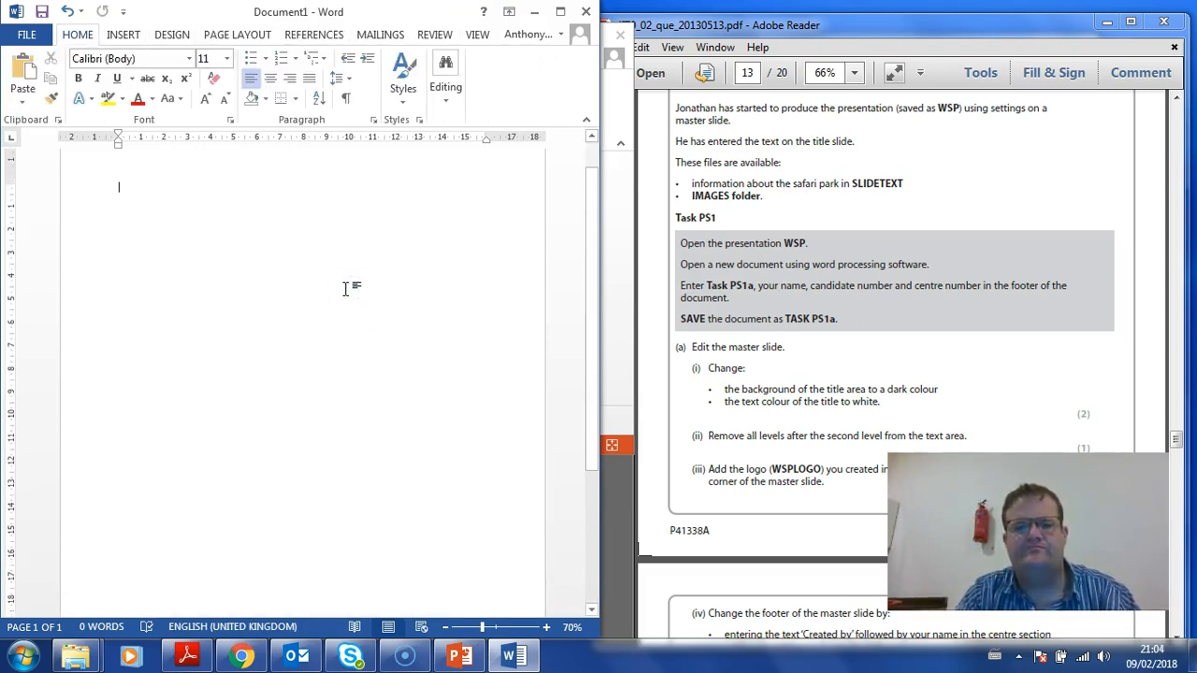
Via File > Save As, browse to Desktop > Resources and save the document as 'Task PS1a'
{"action": "left_click", "coordinate": [26, 34]}
{"action": "left_click", "coordinate": [62, 213]}
{"action": "left_click", "coordinate": [449, 430]}
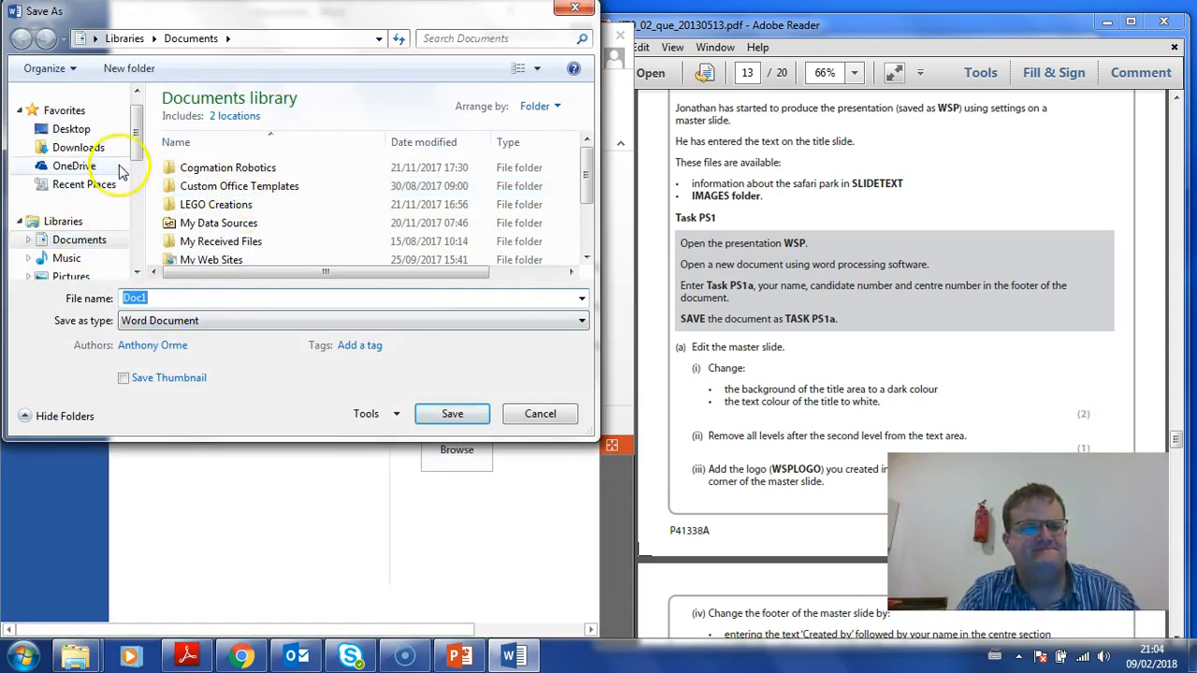
{"action": "left_click", "coordinate": [73, 130]}
{"action": "double_click", "coordinate": [201, 189]}
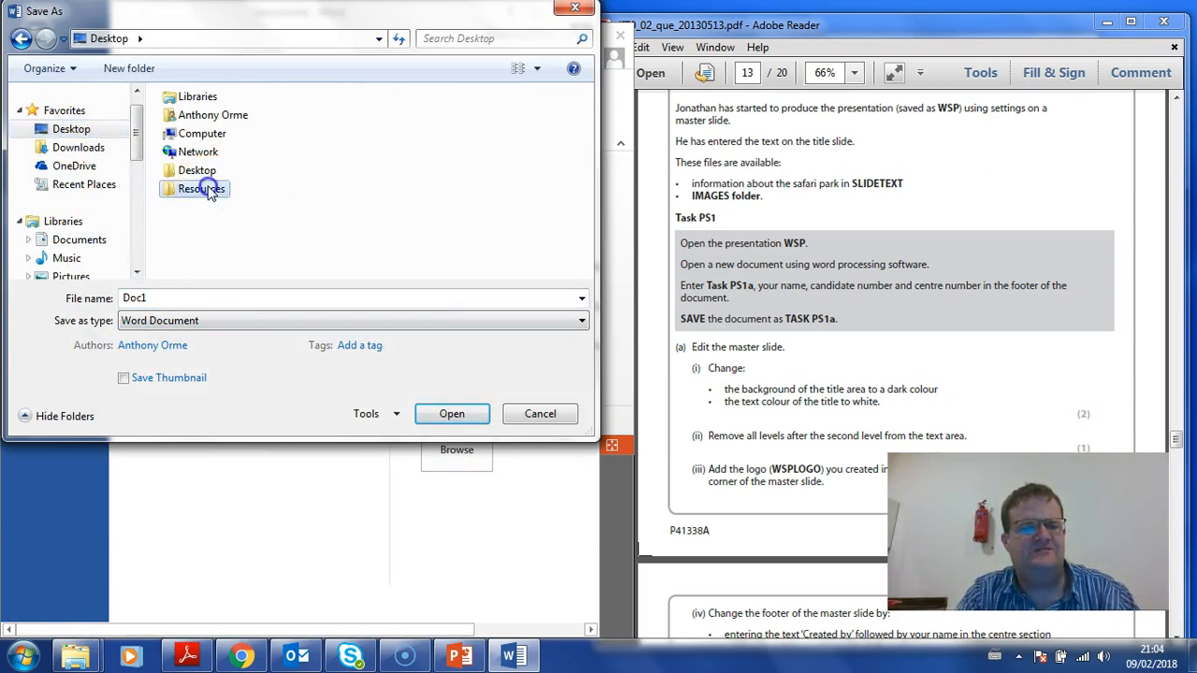
{"action": "double_click", "coordinate": [190, 300]}
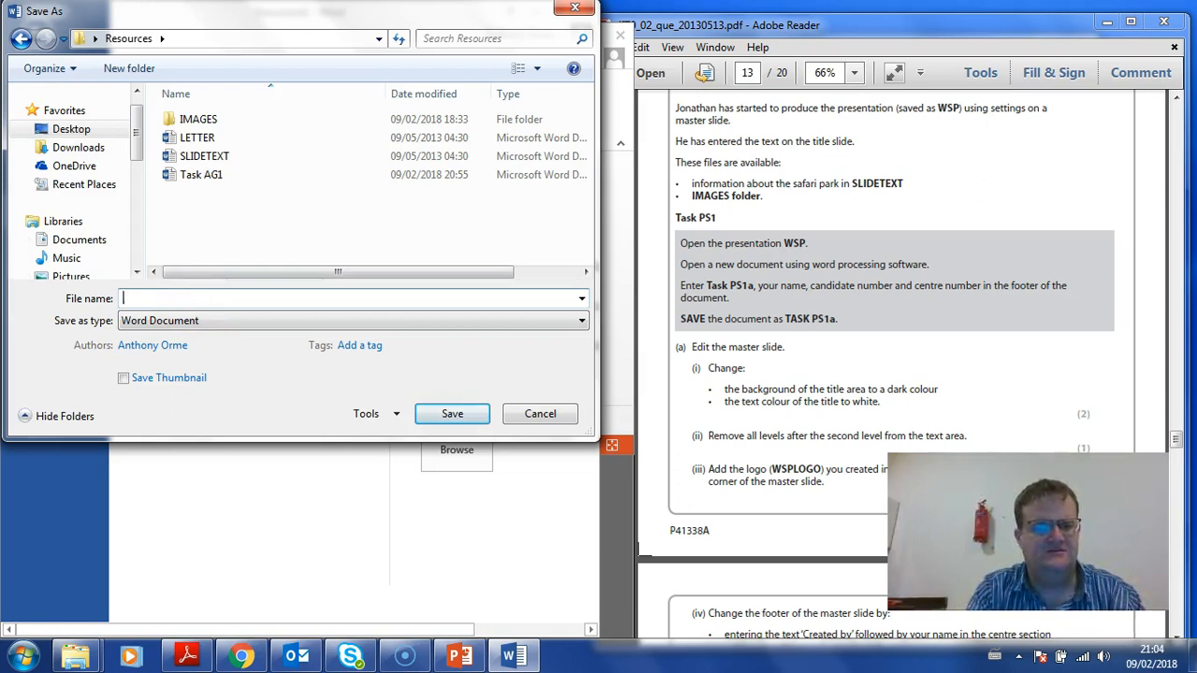
{"action": "type", "text": "Task S"}
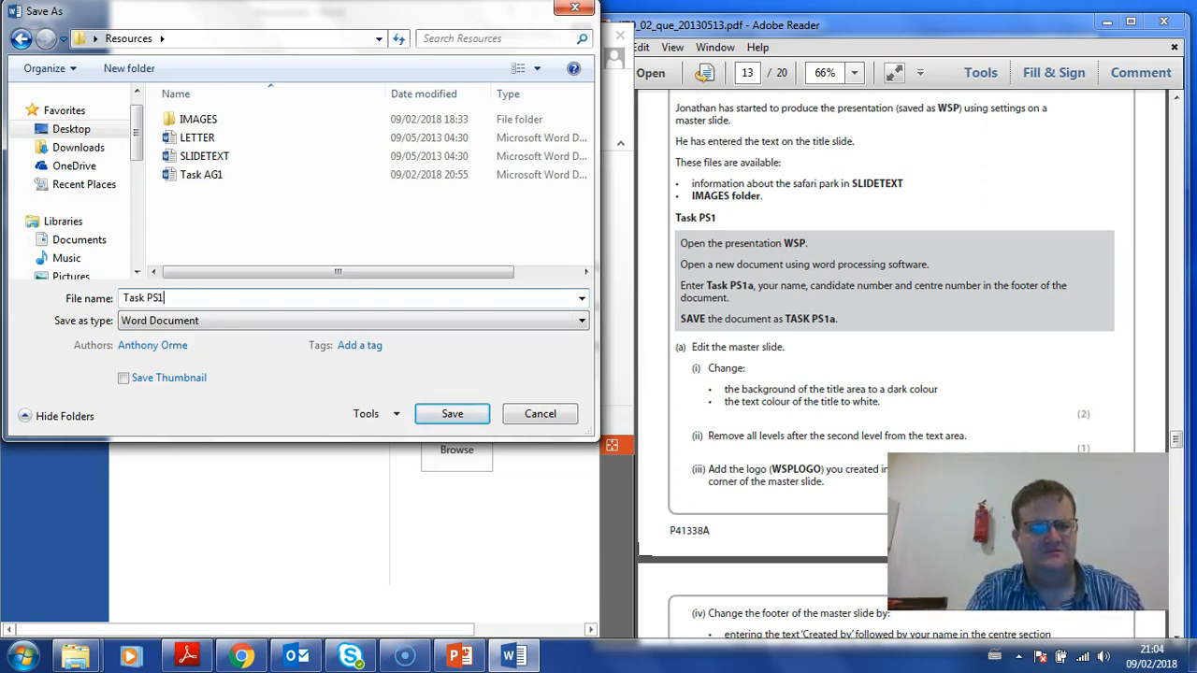
{"action": "key", "text": "Return"}
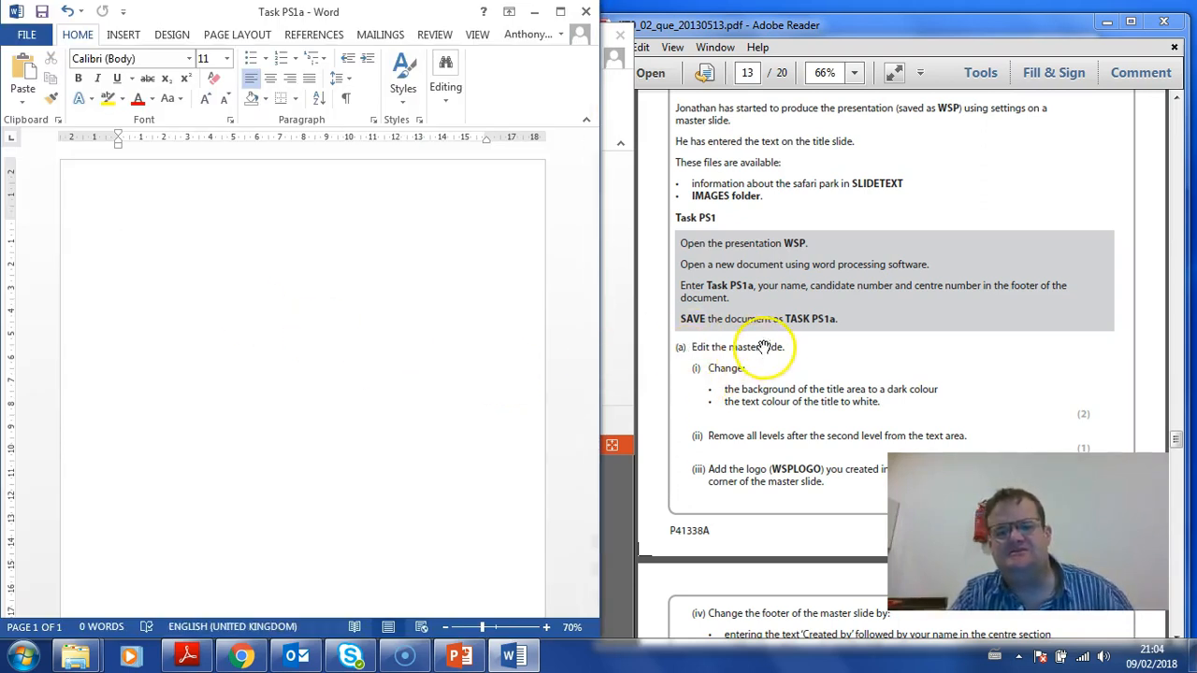
Minimize Word and switch WSP to Slide Master view with the top master slide selected
{"action": "left_click", "coordinate": [536, 11]}
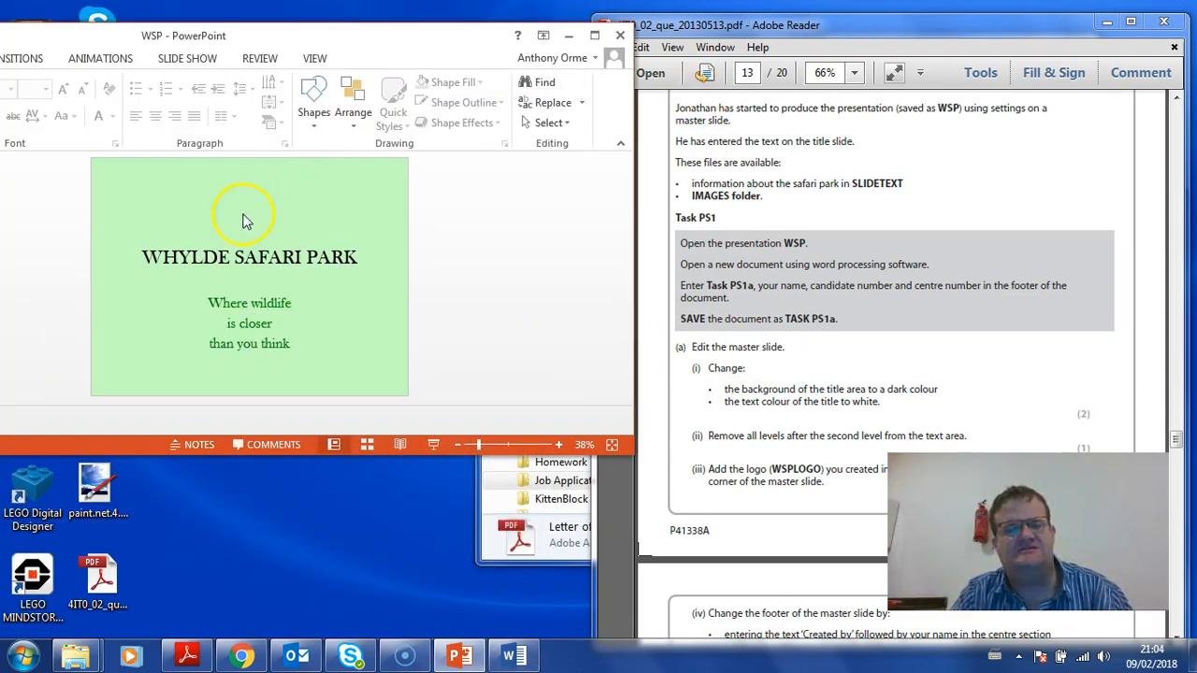
{"action": "left_click_drag", "start_coordinate": [219, 34], "coordinate": [413, 72]}
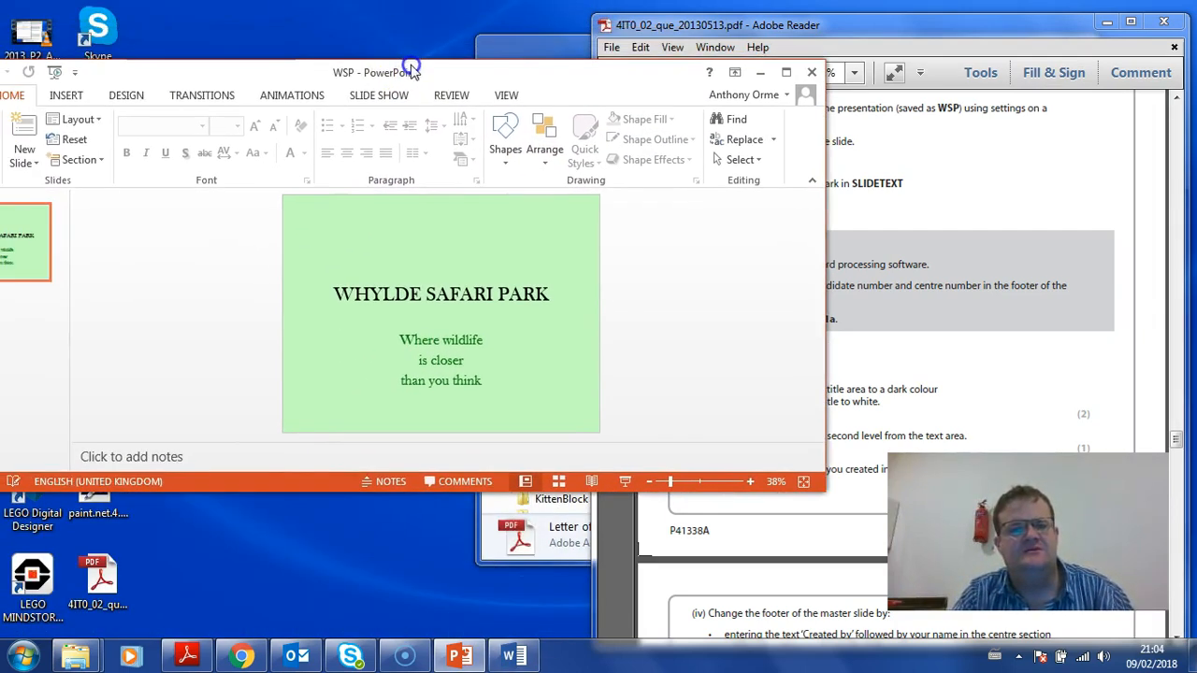
{"action": "left_click", "coordinate": [507, 93]}
{"action": "left_click", "coordinate": [152, 139]}
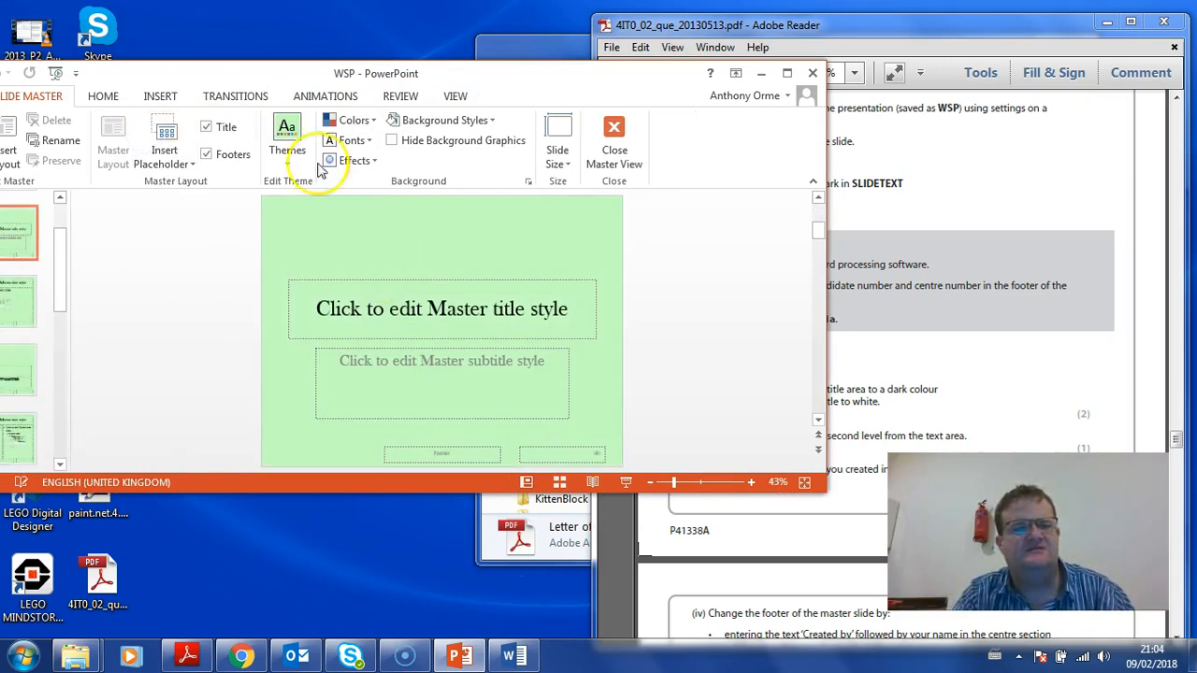
{"action": "left_click_drag", "start_coordinate": [191, 76], "coordinate": [393, 87]}
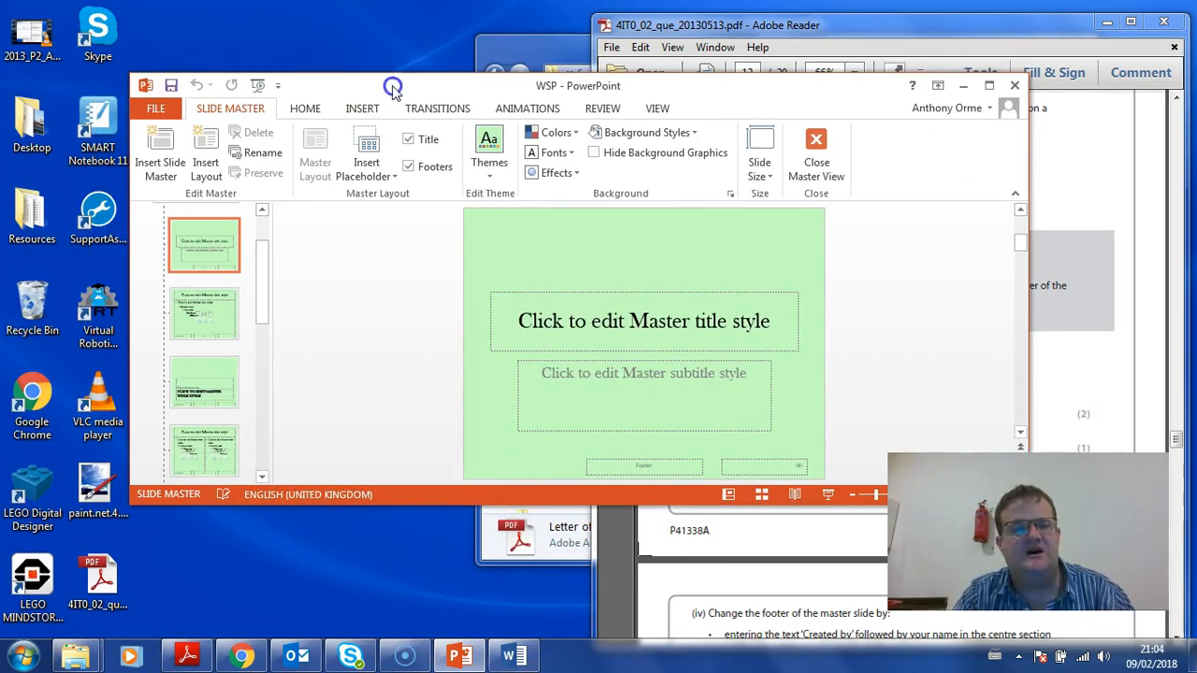
{"action": "scroll", "coordinate": [178, 290], "scroll_direction": "up", "scroll_amount": 2}
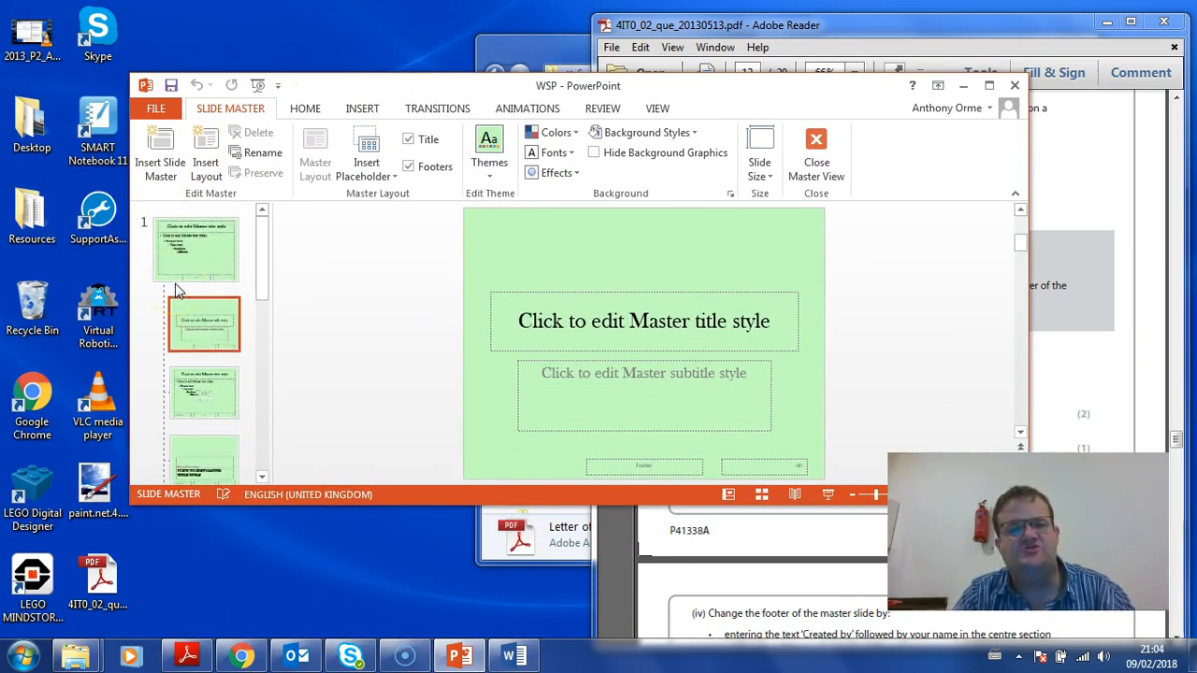
{"action": "left_click", "coordinate": [179, 253]}
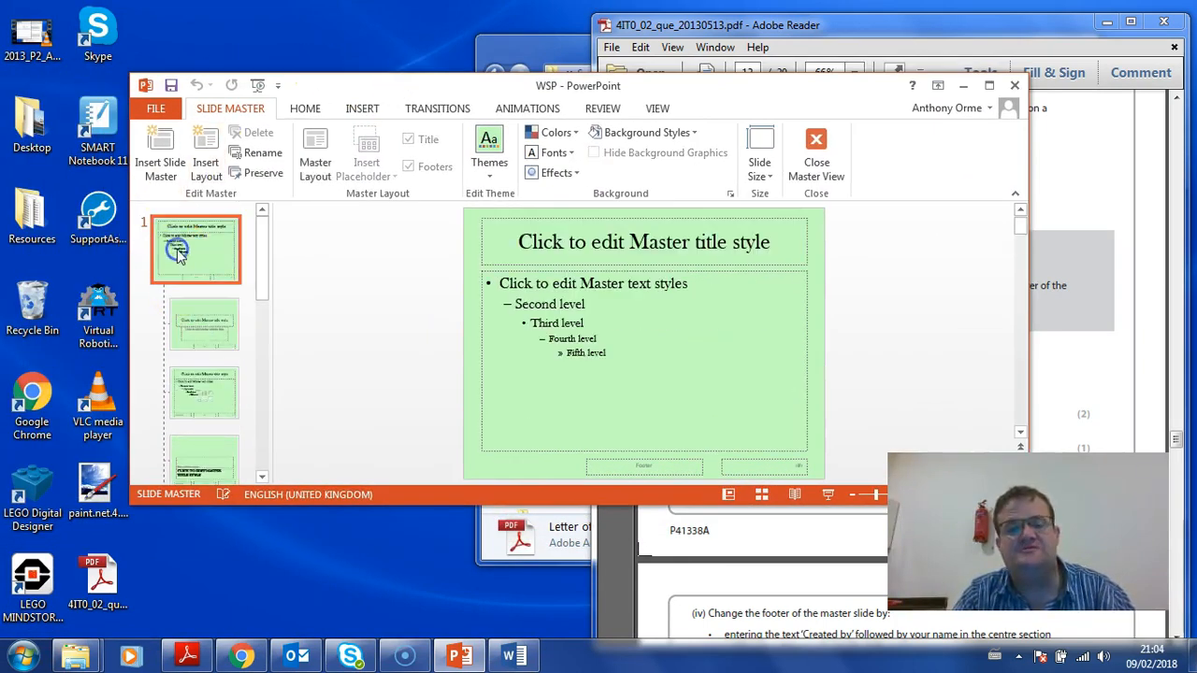
Fill the master title placeholder with black using Shape Fill
{"action": "left_click", "coordinate": [509, 221]}
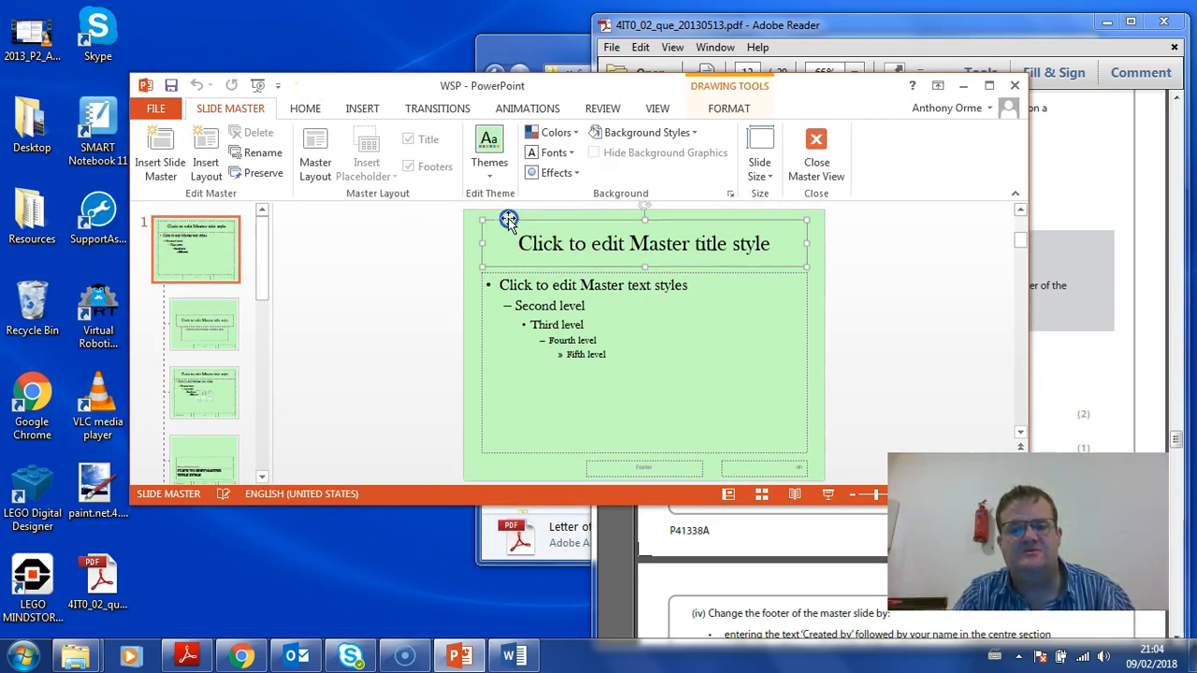
{"action": "left_click", "coordinate": [305, 108]}
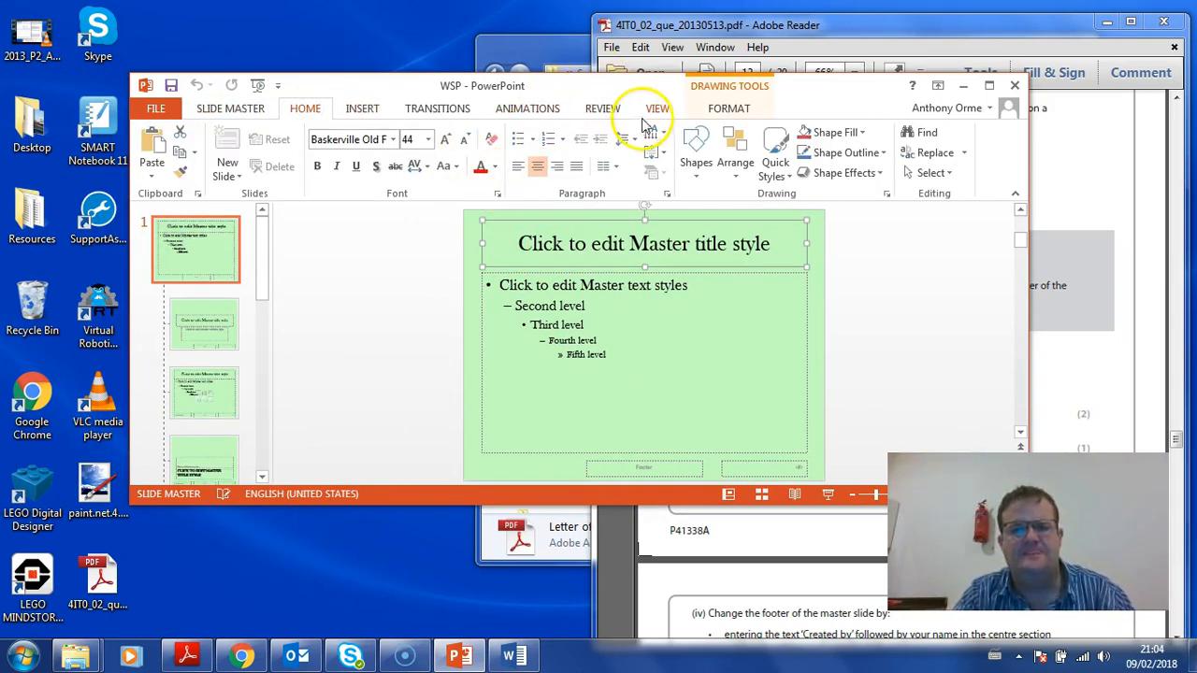
{"action": "left_click", "coordinate": [729, 107]}
{"action": "left_click", "coordinate": [527, 133]}
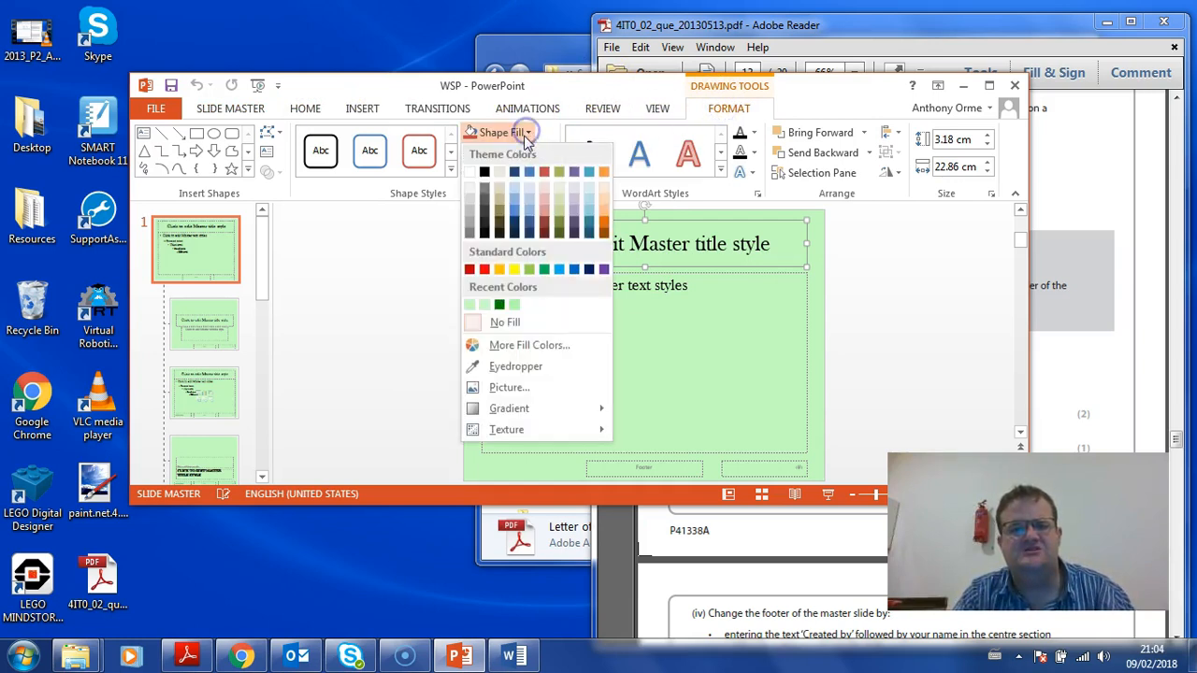
{"action": "left_click", "coordinate": [483, 171]}
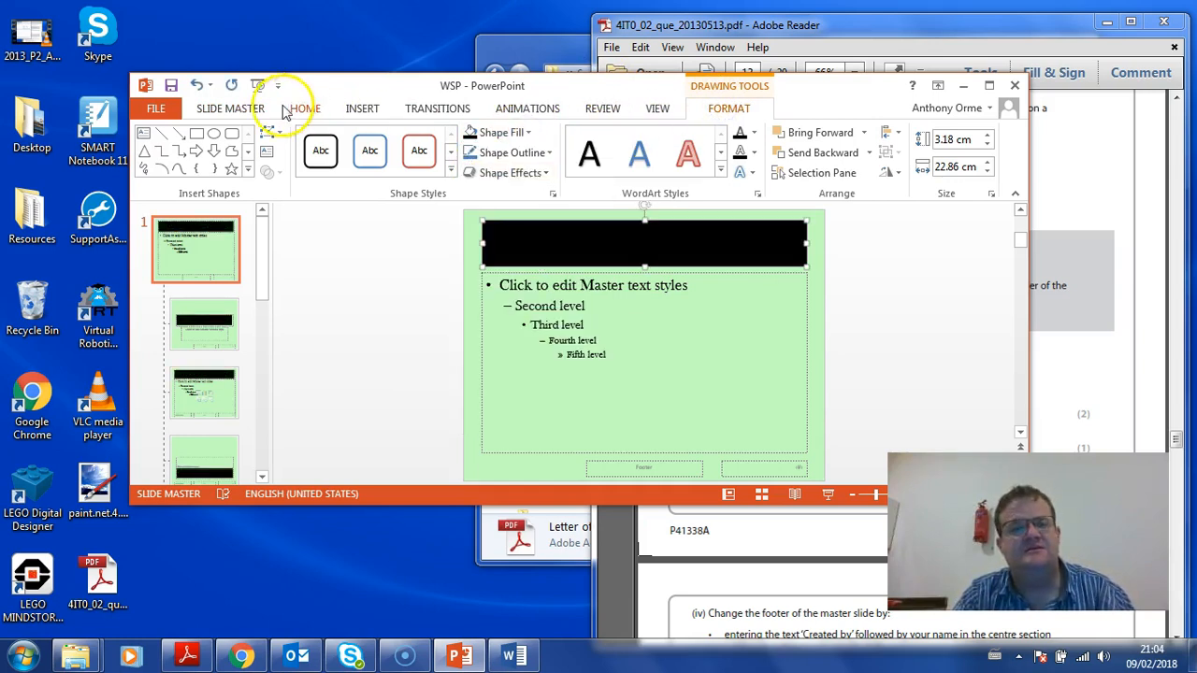
{"action": "mouse_move", "coordinate": [483, 88]}
{"action": "left_mouse_down"}
{"action": "mouse_move", "coordinate": [140, 115]}
{"action": "mouse_move", "coordinate": [315, 90]}
{"action": "mouse_move", "coordinate": [155, 99]}
{"action": "mouse_move", "coordinate": [464, 83]}
{"action": "left_mouse_up"}
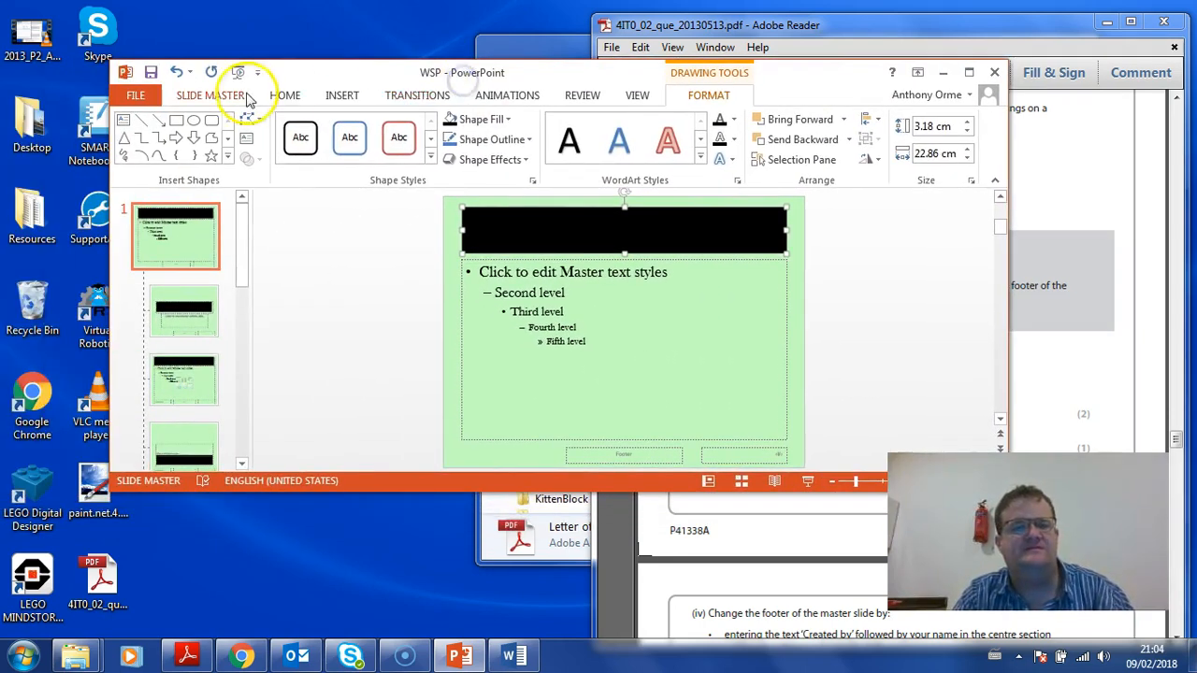
Set the master title text font colour to white
{"action": "left_click", "coordinate": [284, 94]}
{"action": "left_click", "coordinate": [475, 154]}
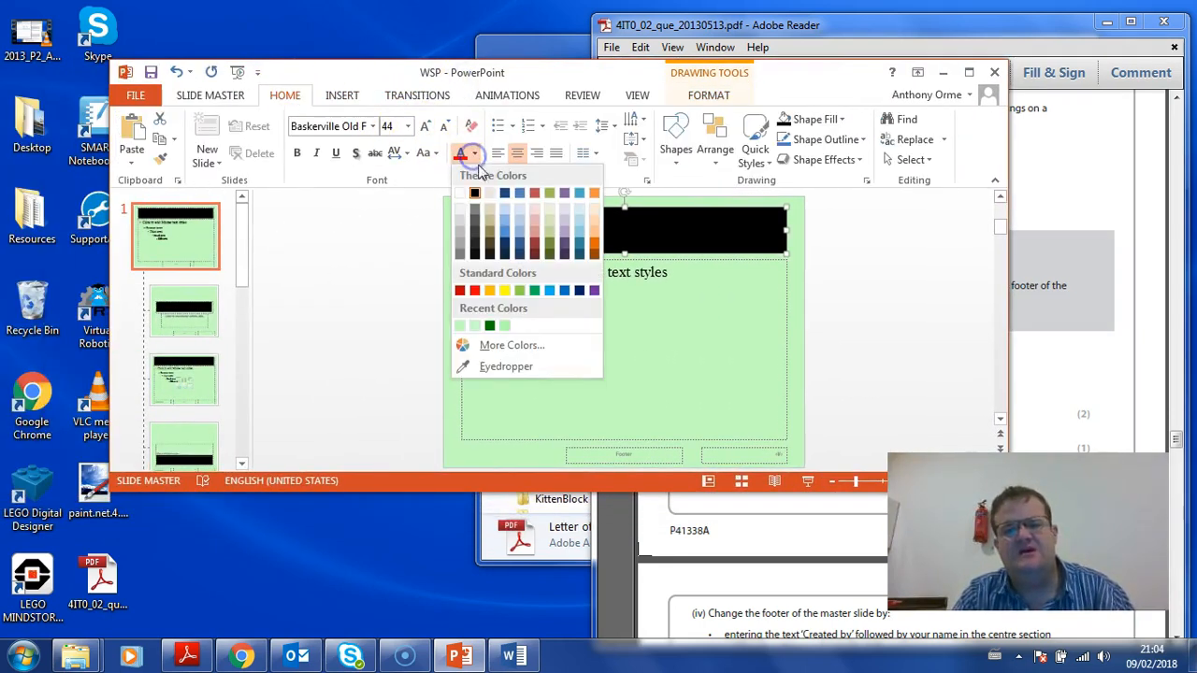
{"action": "left_click", "coordinate": [463, 195]}
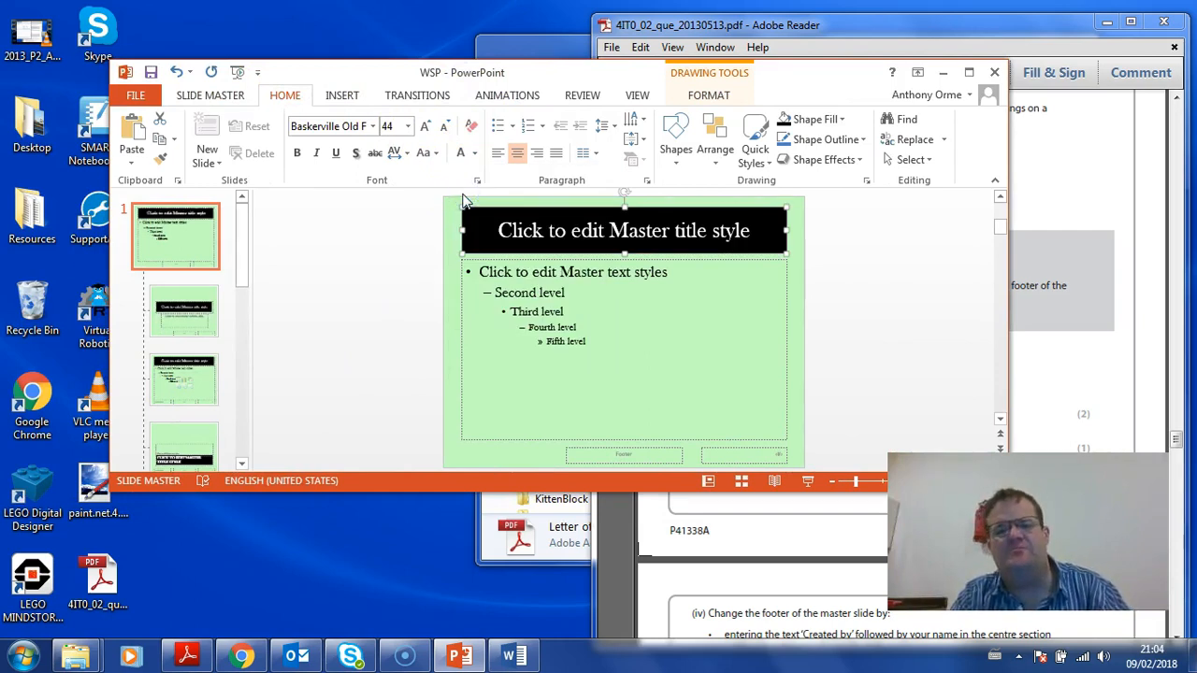
{"action": "left_click_drag", "start_coordinate": [508, 72], "coordinate": [201, 66]}
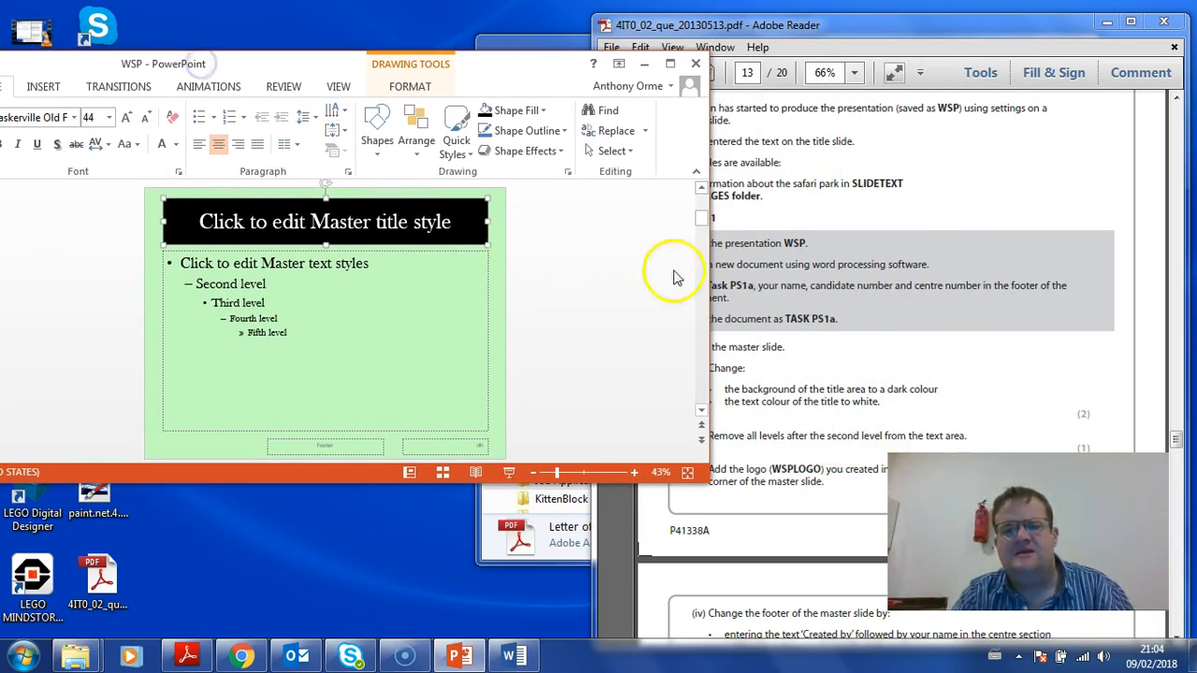
Scroll the task sheet up to the slide design diagrams, then return to the presentation
{"action": "left_click", "coordinate": [762, 253]}
{"action": "scroll", "coordinate": [799, 216], "scroll_direction": "up", "scroll_amount": 3}
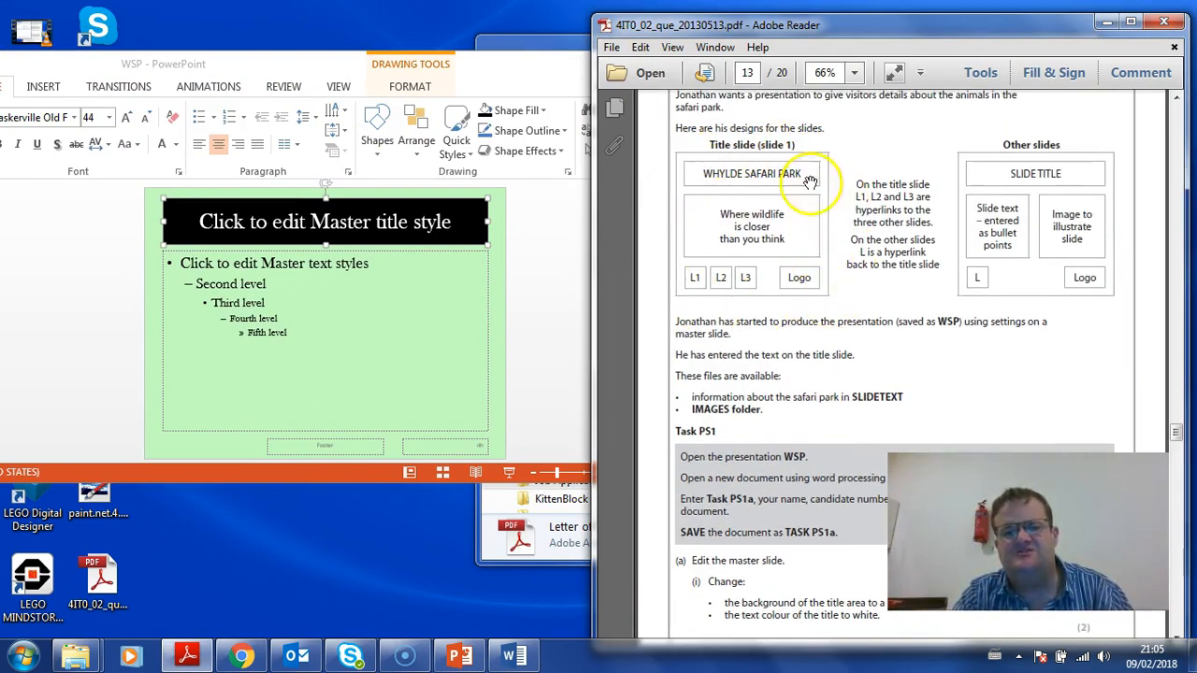
{"action": "left_click", "coordinate": [432, 75]}
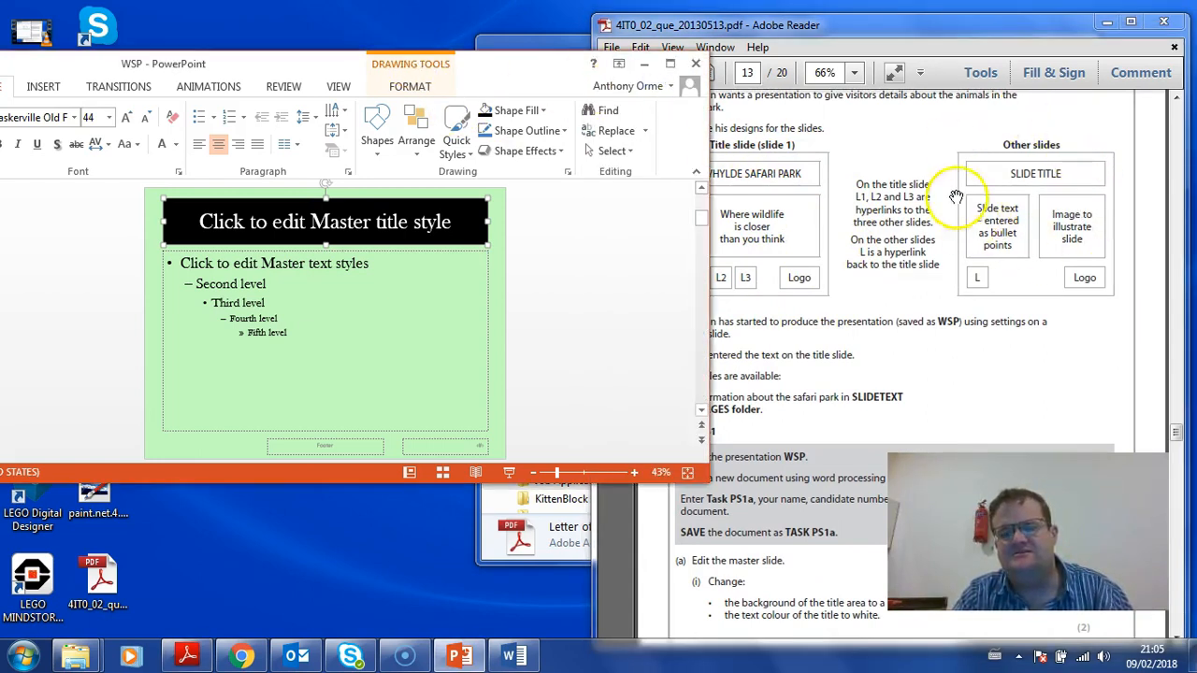
Drag the master body text placeholder's right handle left to about half the slide width
{"action": "left_click_drag", "start_coordinate": [365, 62], "coordinate": [515, 71]}
{"action": "left_click", "coordinate": [618, 345]}
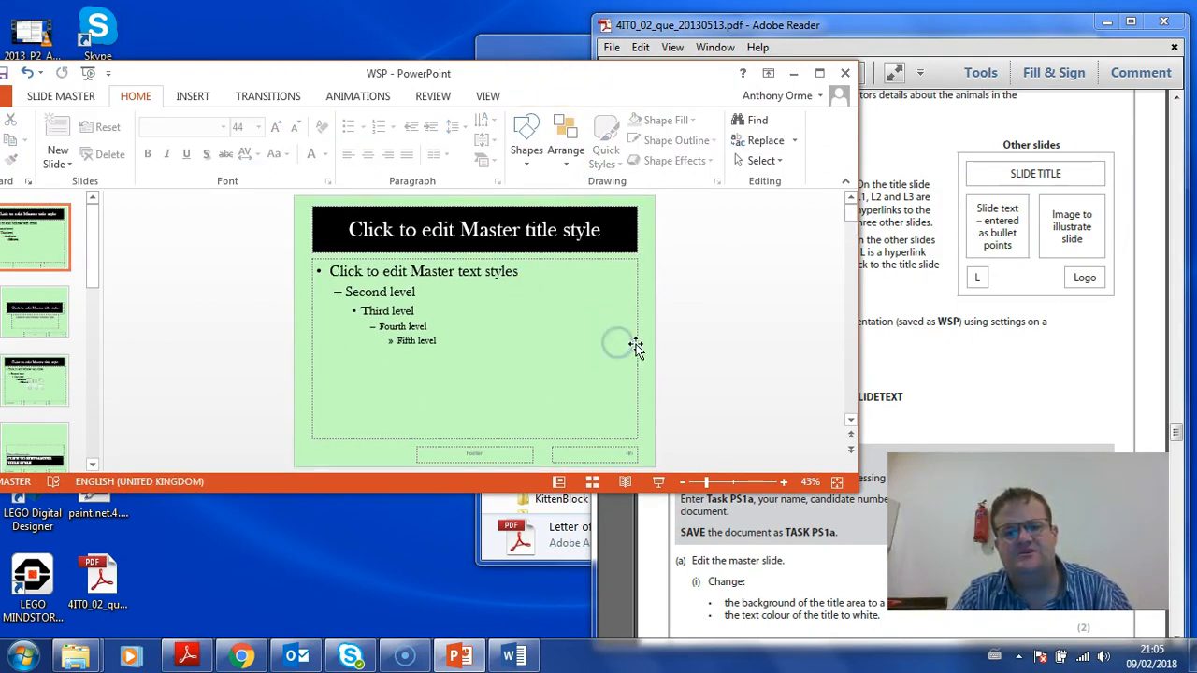
{"action": "left_click_drag", "start_coordinate": [637, 351], "coordinate": [472, 347]}
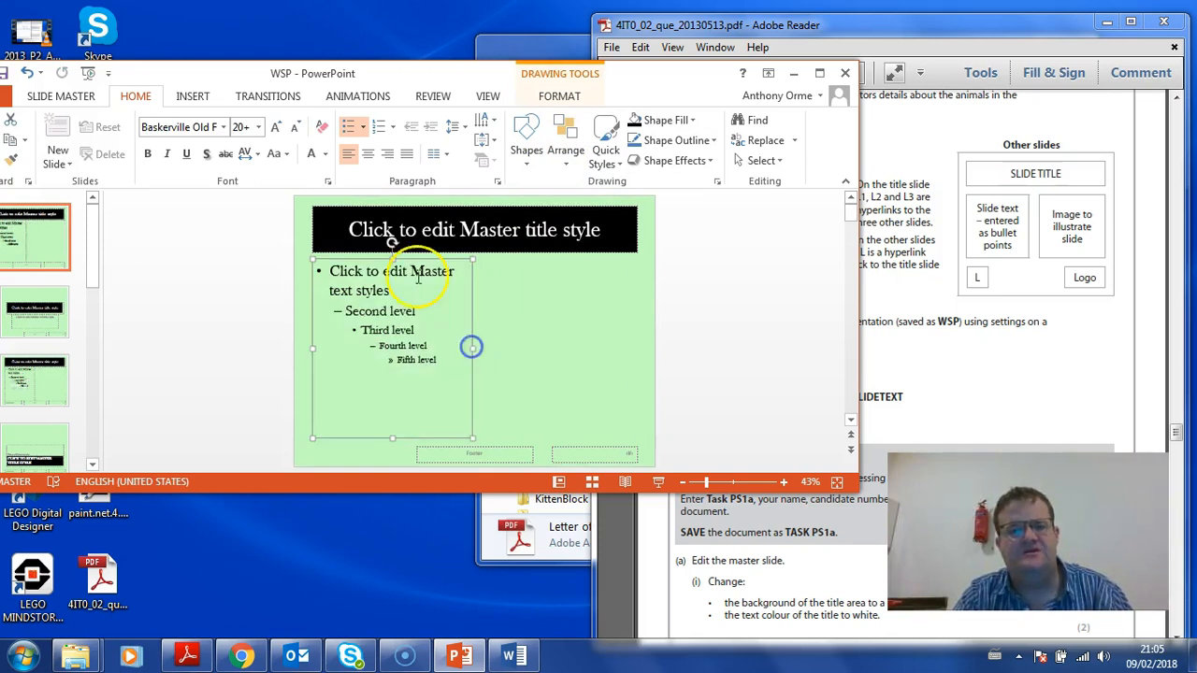